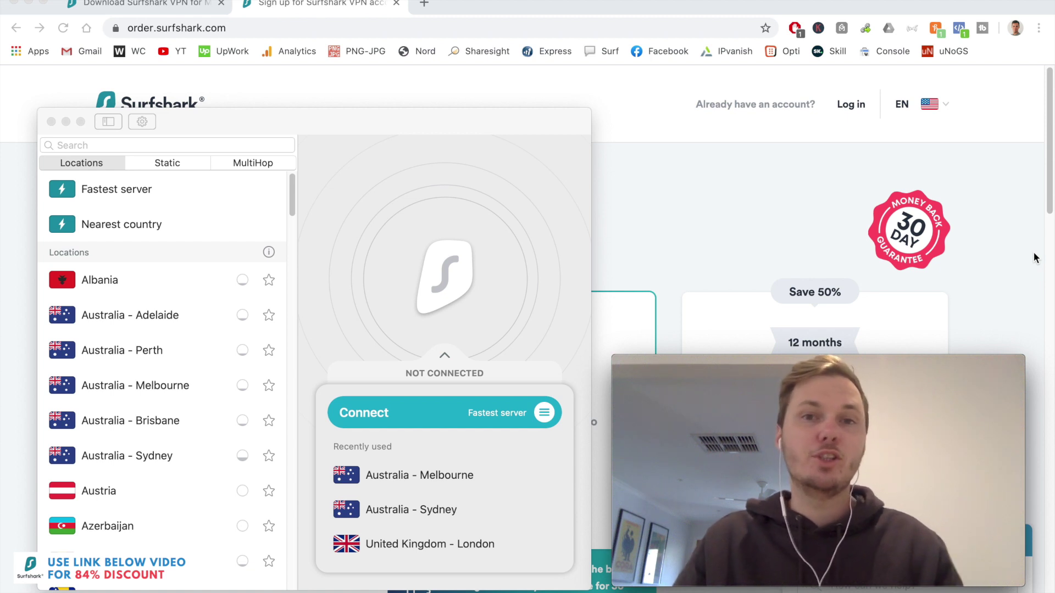
Hide the Surfshark VPN window with Cmd+H to reveal the 'Choose a plan' page
key(super+h)
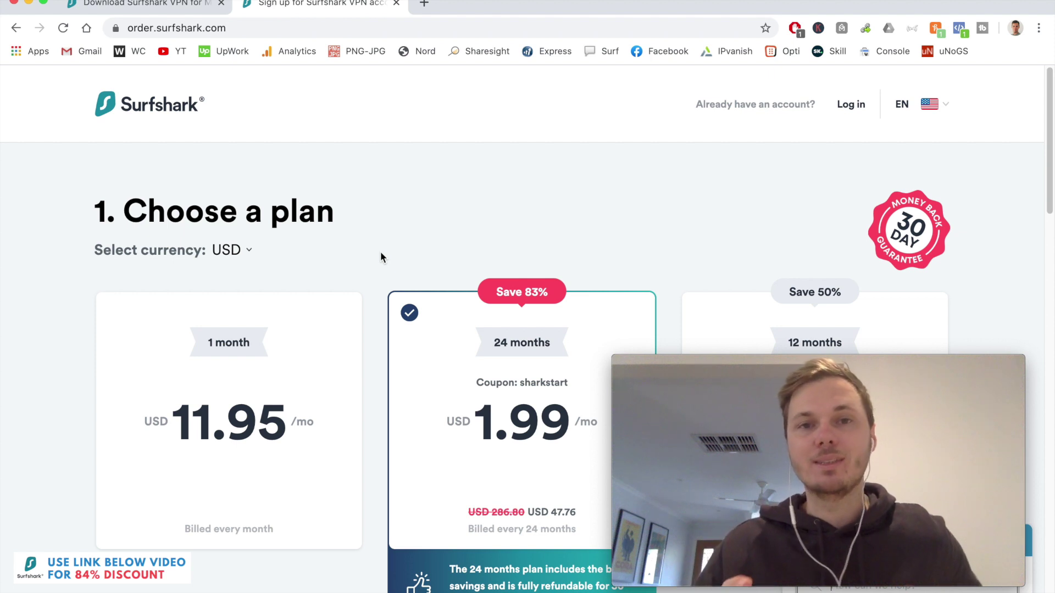
Scroll through the plans and account section, then close the sign-up tab
scroll(381, 254, down, 4)
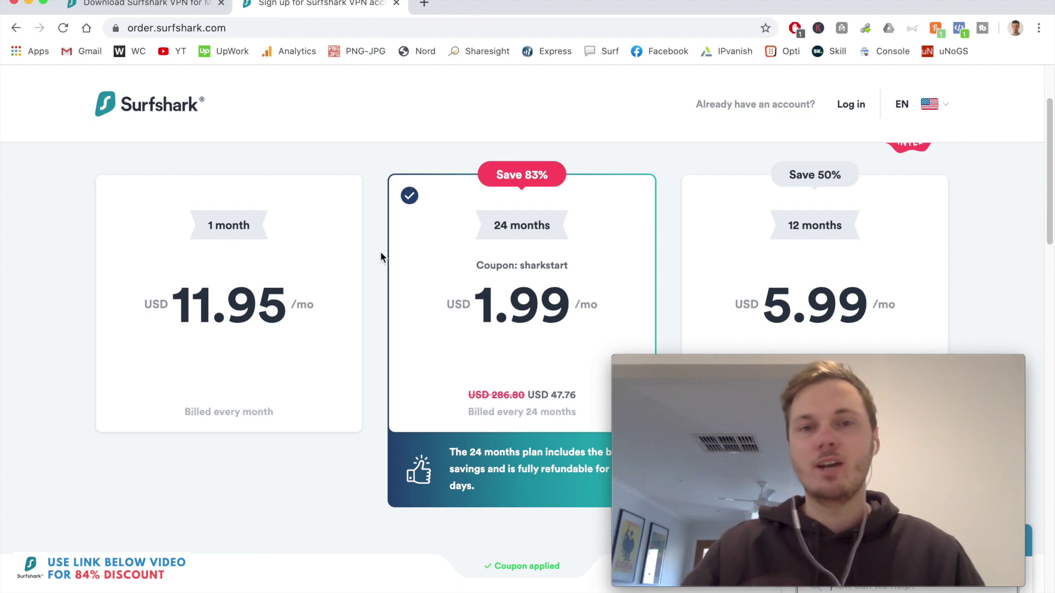
scroll(380, 252, down, 8)
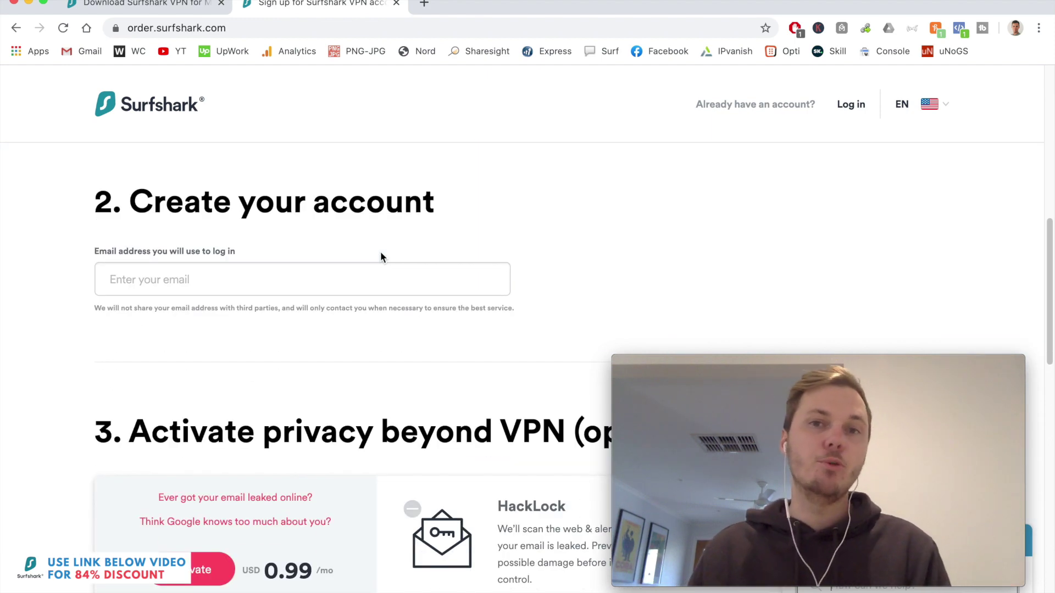
key(super+w)
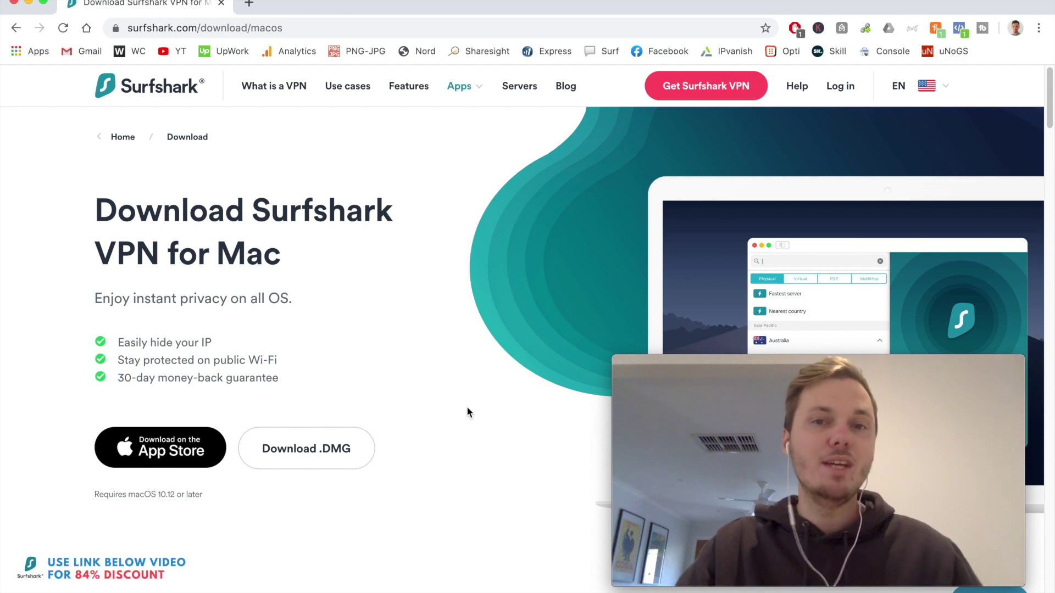
Download the Surfshark.dmg installer for Mac and bring up a Finder window
click(479, 91)
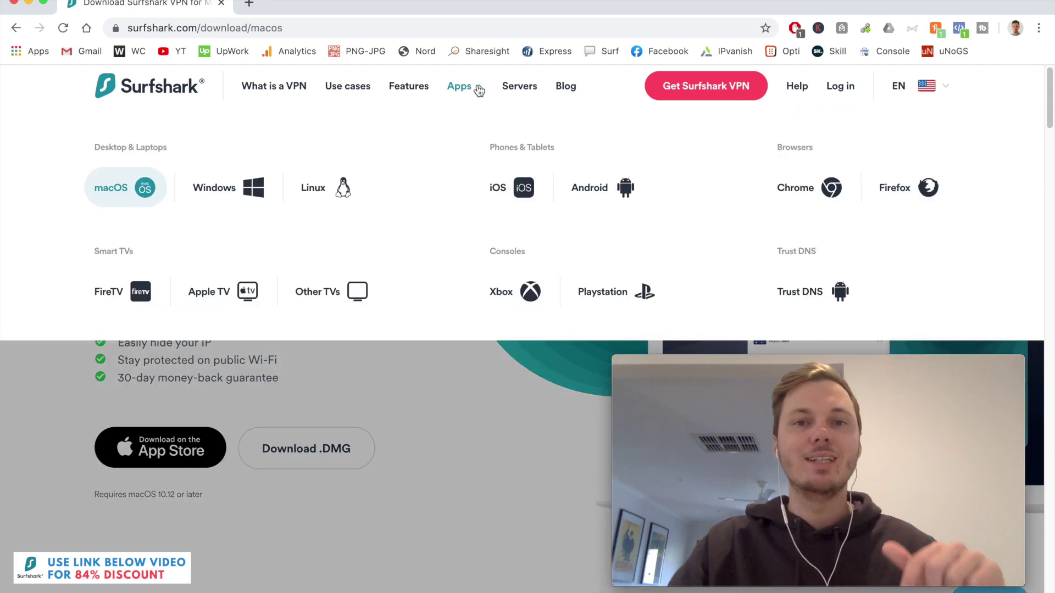
click(495, 445)
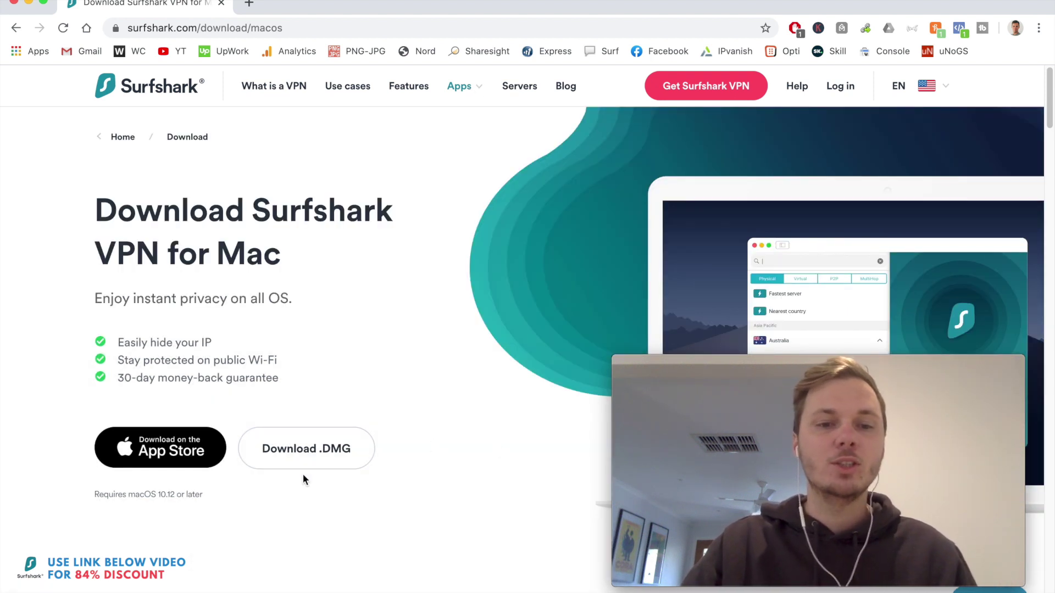
click(295, 456)
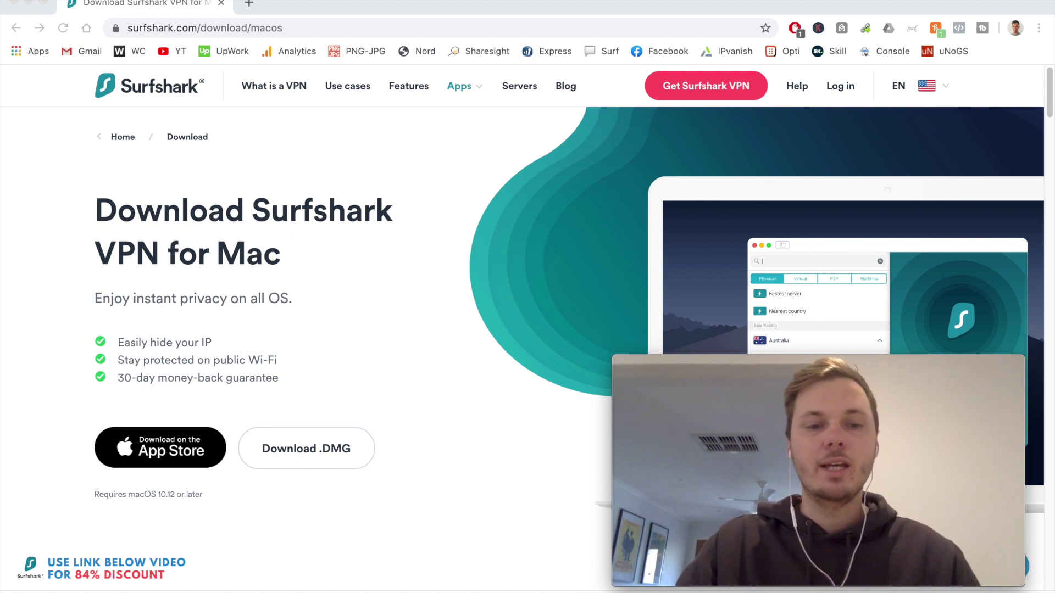
mouse_move(74, 585)
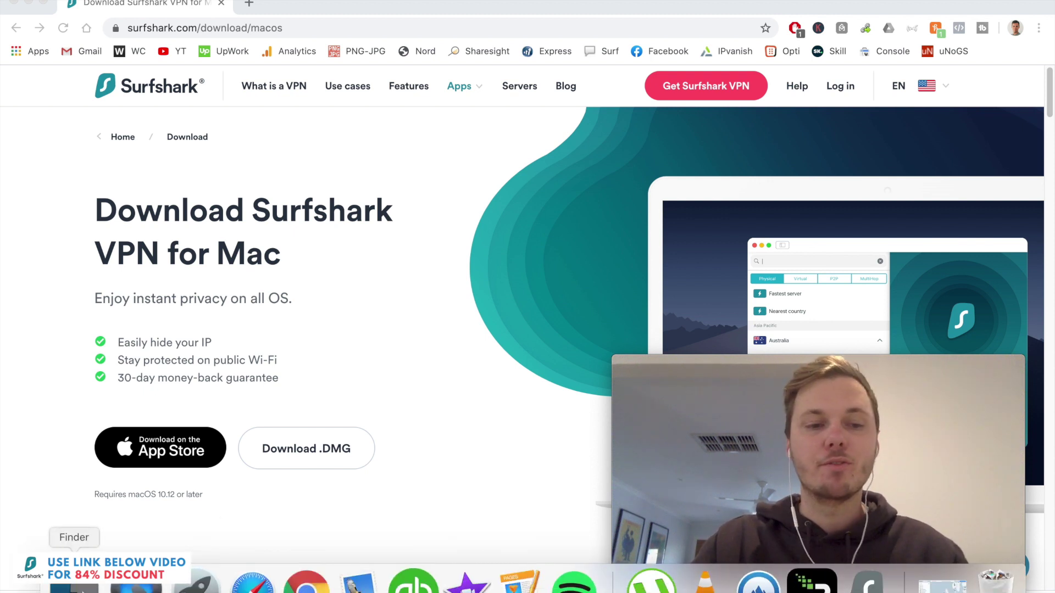
click(74, 587)
Mount Surfshark.dmg from the Downloads folder, then open a new Finder window
click(546, 126)
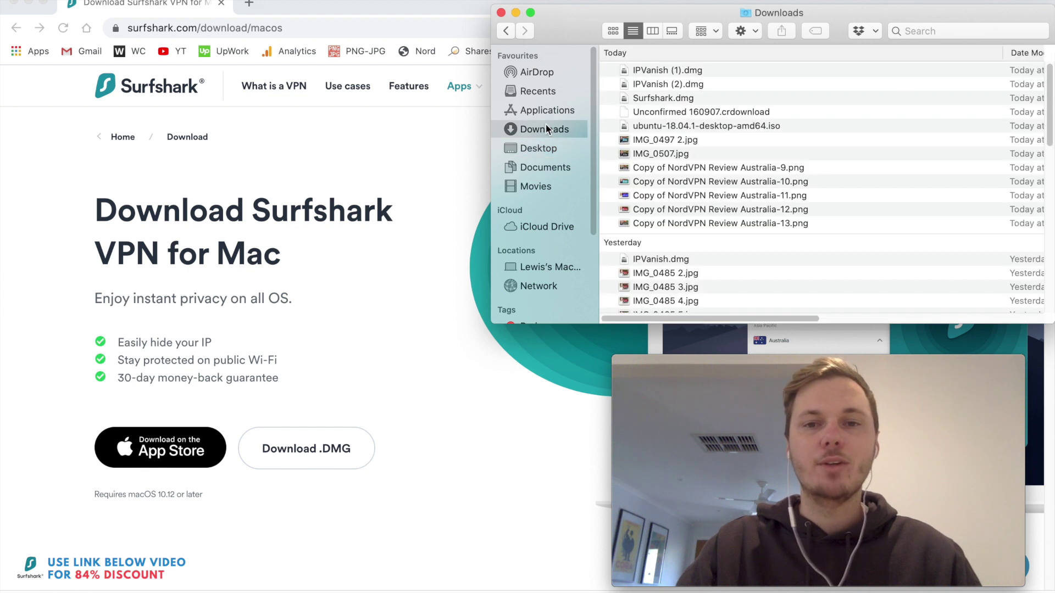
click(659, 99)
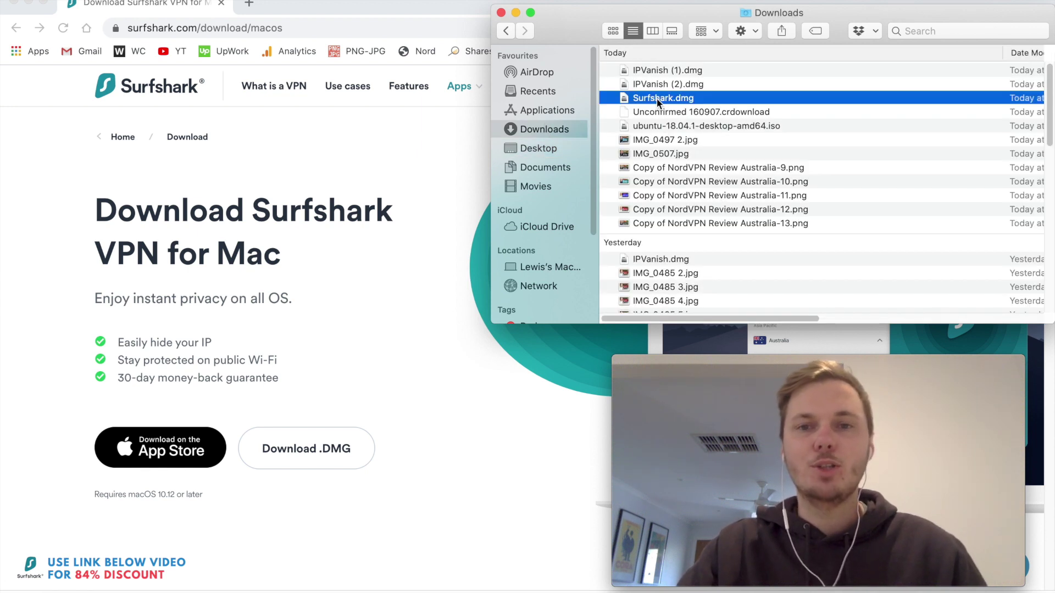
double_click(657, 99)
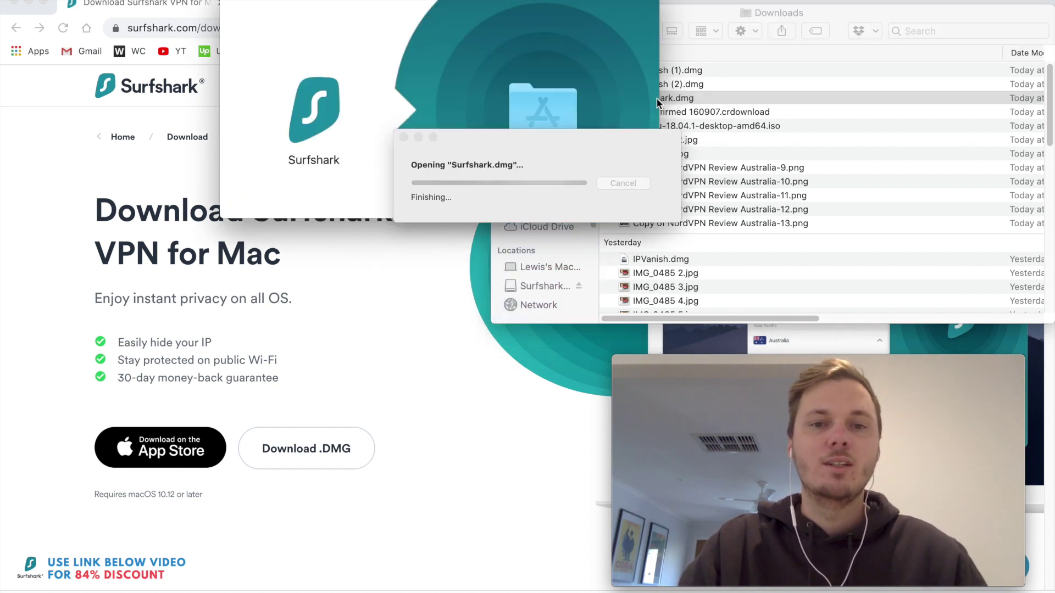
drag(494, 4, 492, 27)
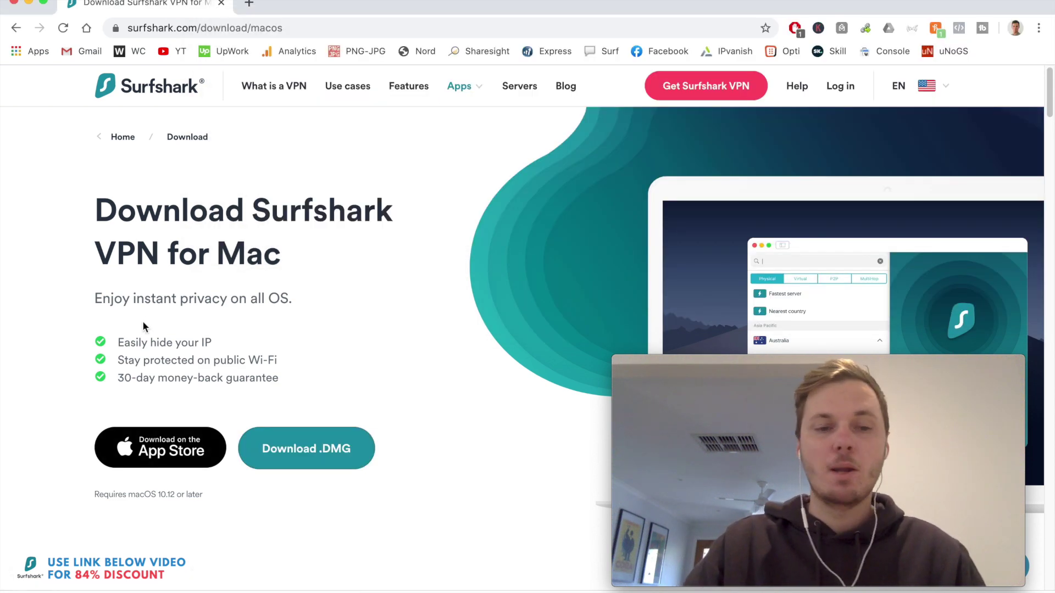
click(69, 583)
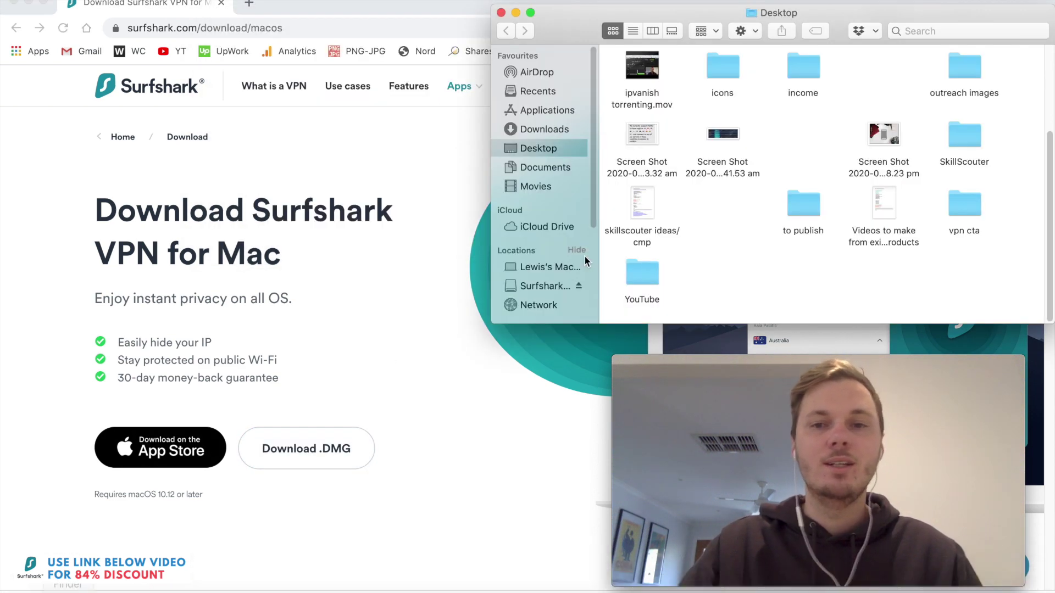
Find Surfshark in the Applications folder and launch it
click(539, 110)
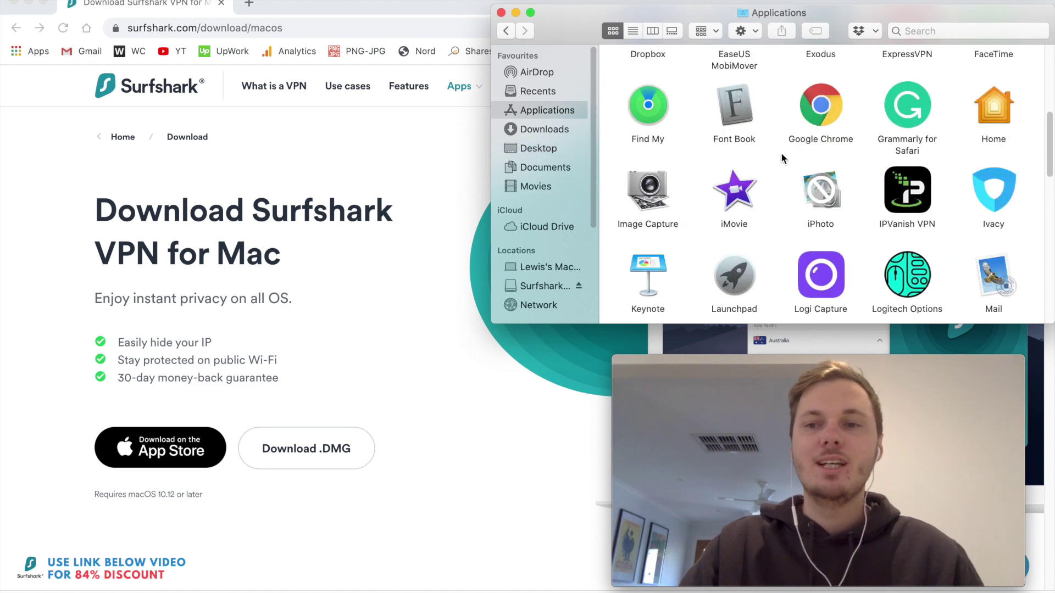
scroll(780, 152, down, 15)
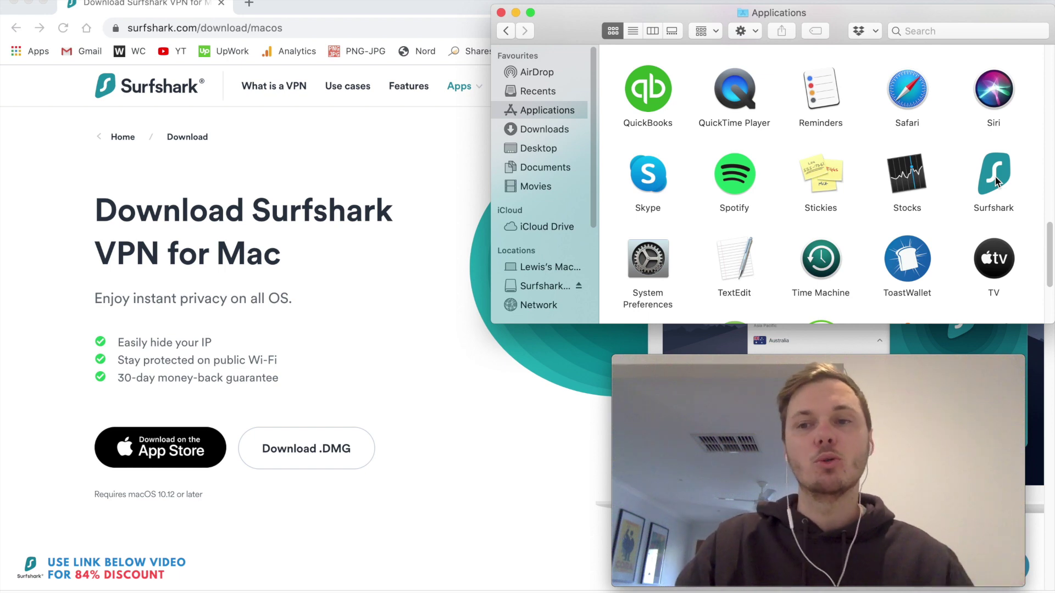
double_click(995, 181)
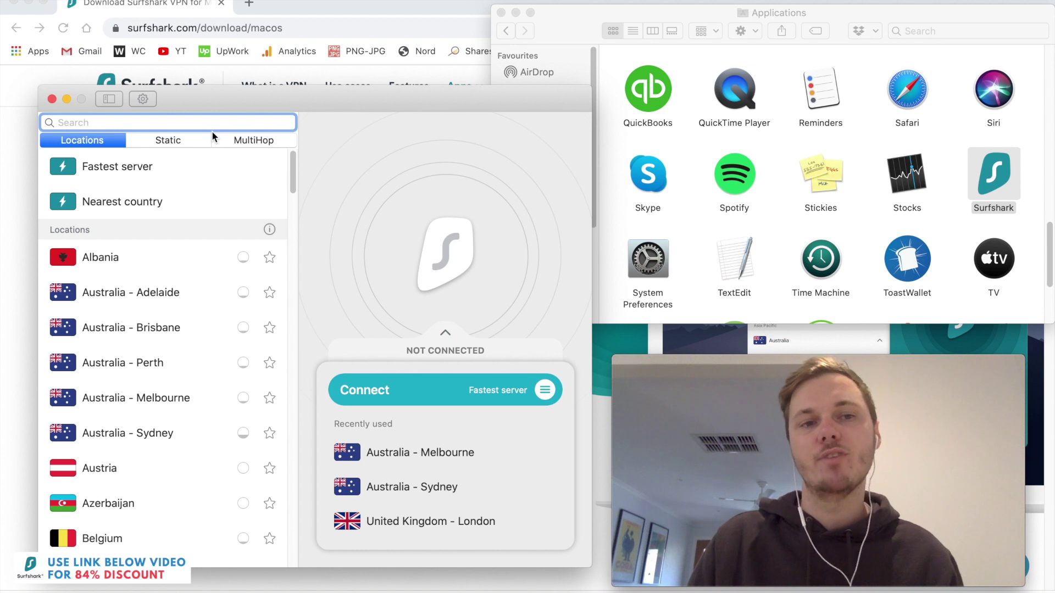
Filter locations by 'united' and connect to the United States - Denver server
text(united)
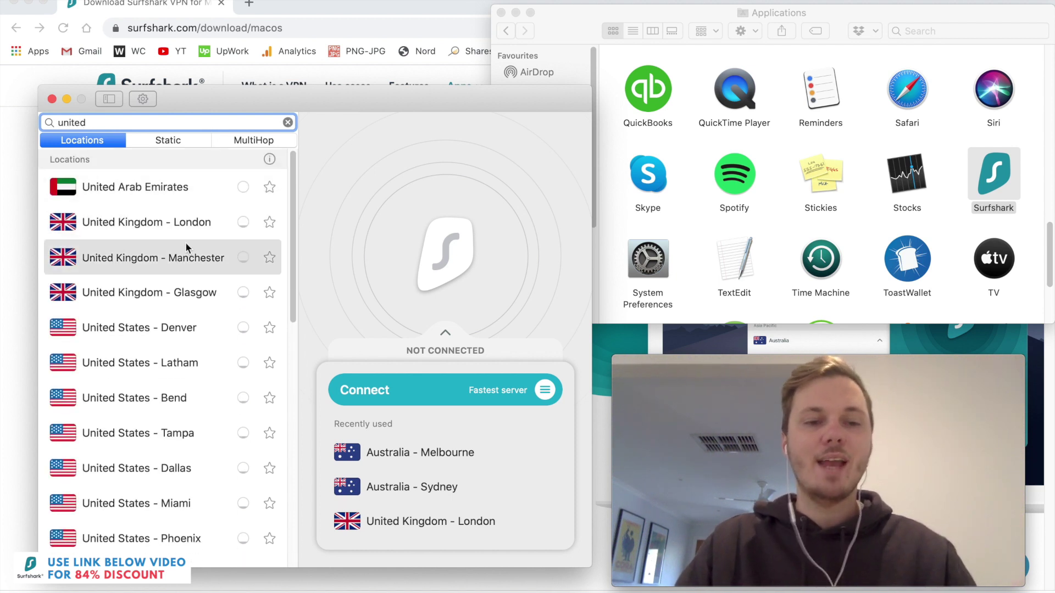
scroll(186, 242, down, 1)
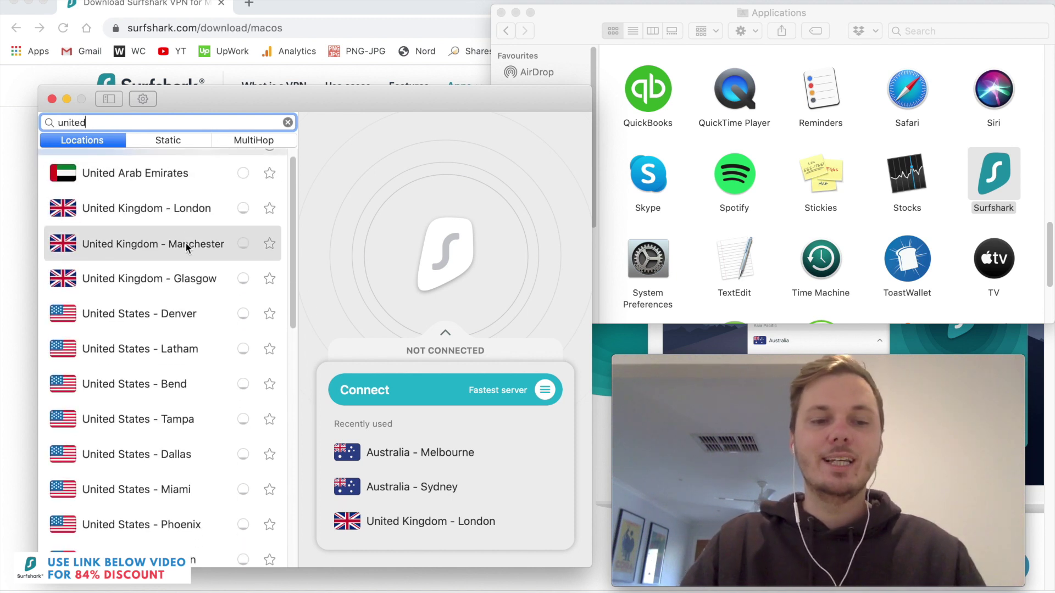
scroll(158, 319, down, 5)
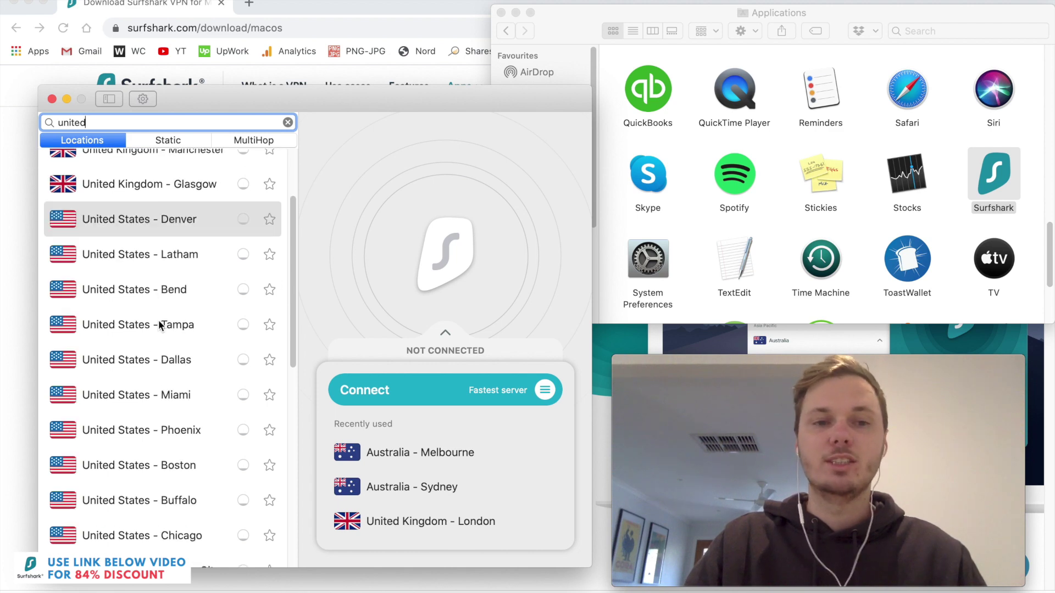
scroll(158, 320, up, 5)
click(151, 315)
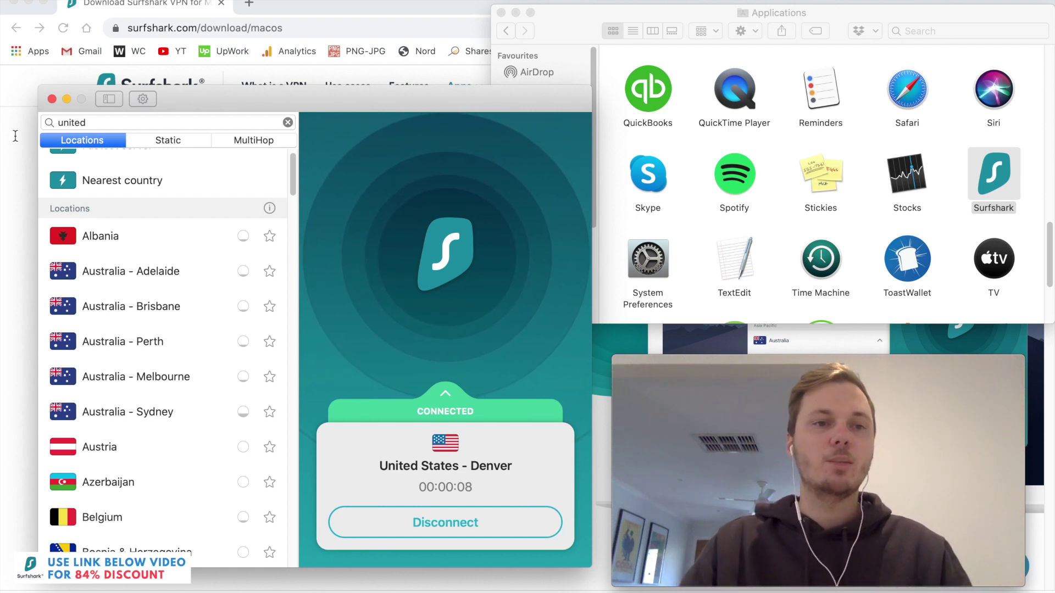
click(194, 28)
Load netflix.com and enter the main viewer profile's home page
text(netflix.com)
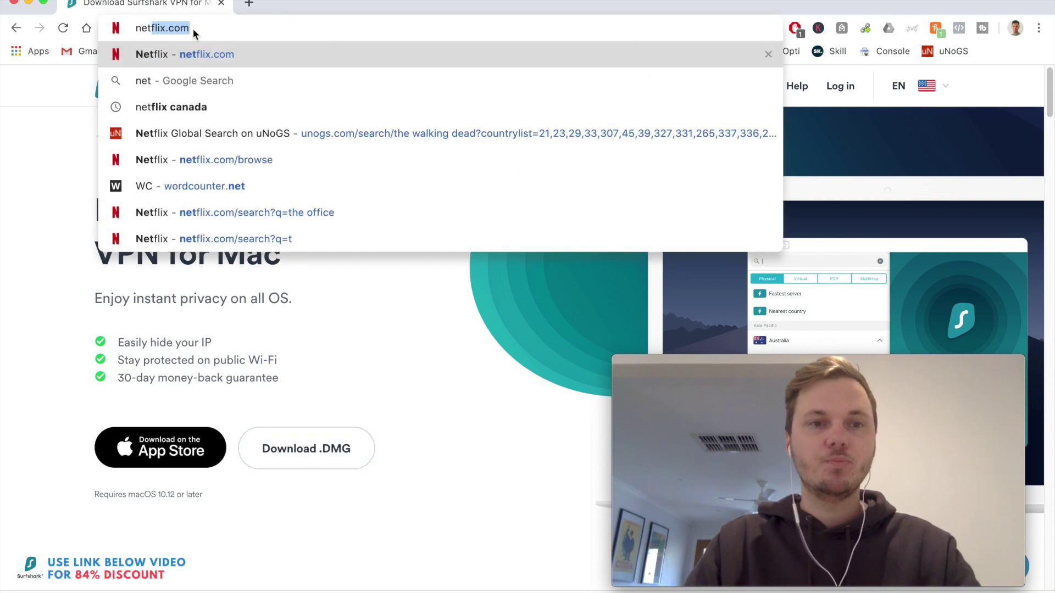
key(Return)
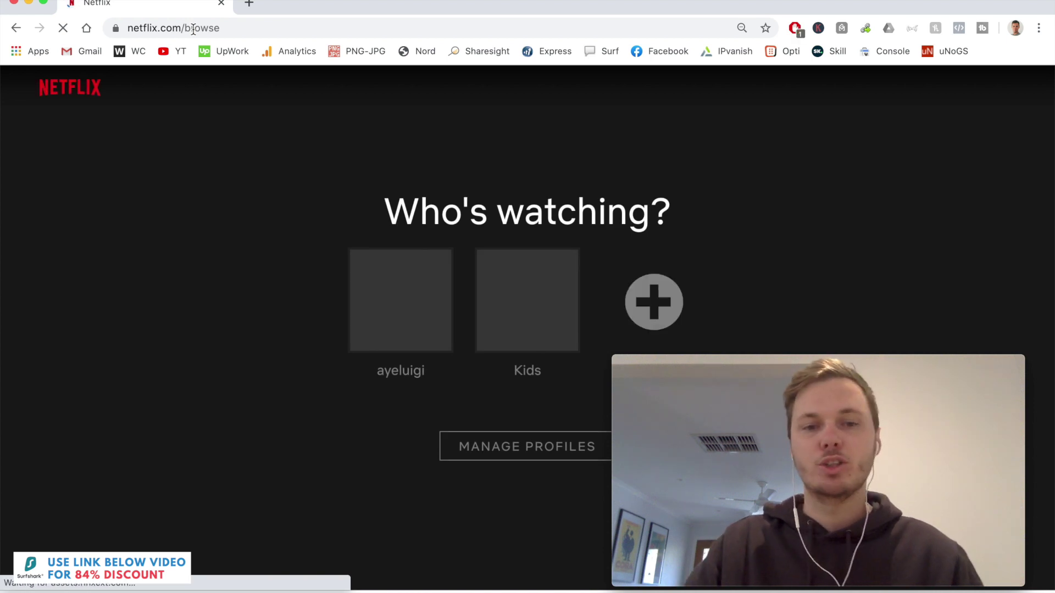
click(396, 314)
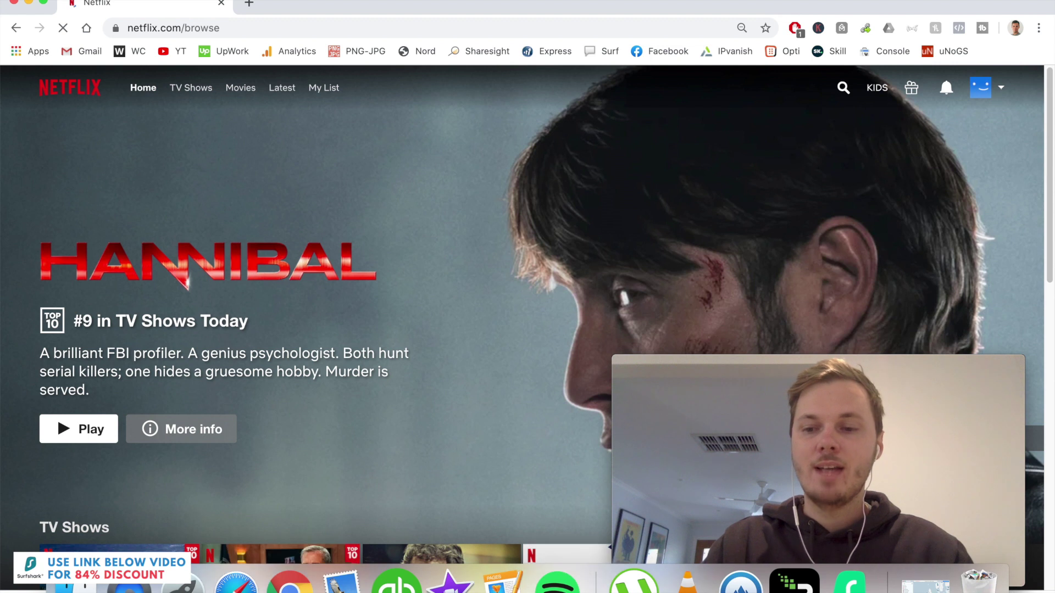
click(817, 405)
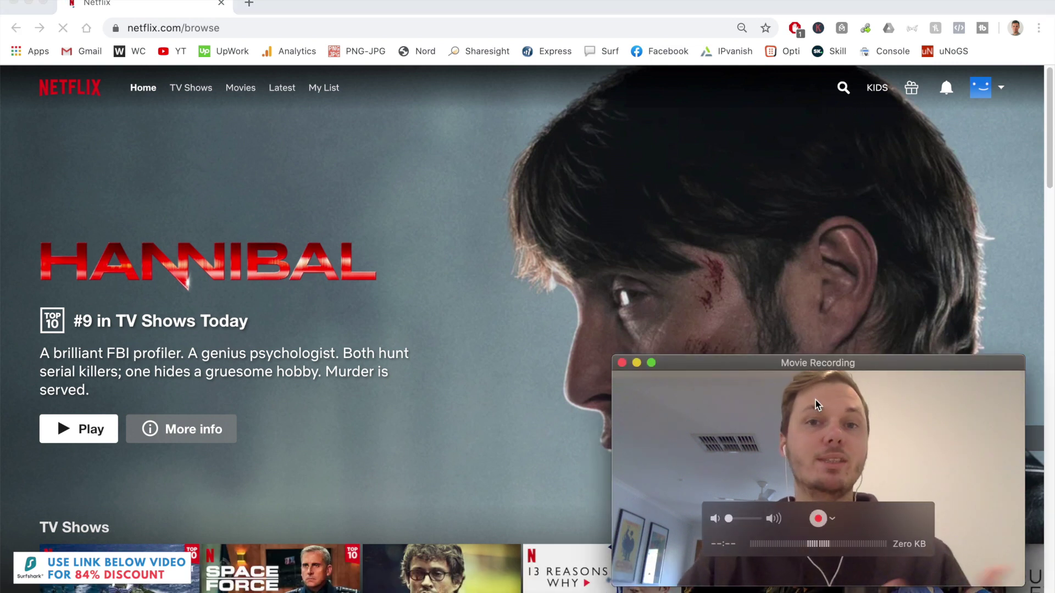
click(572, 400)
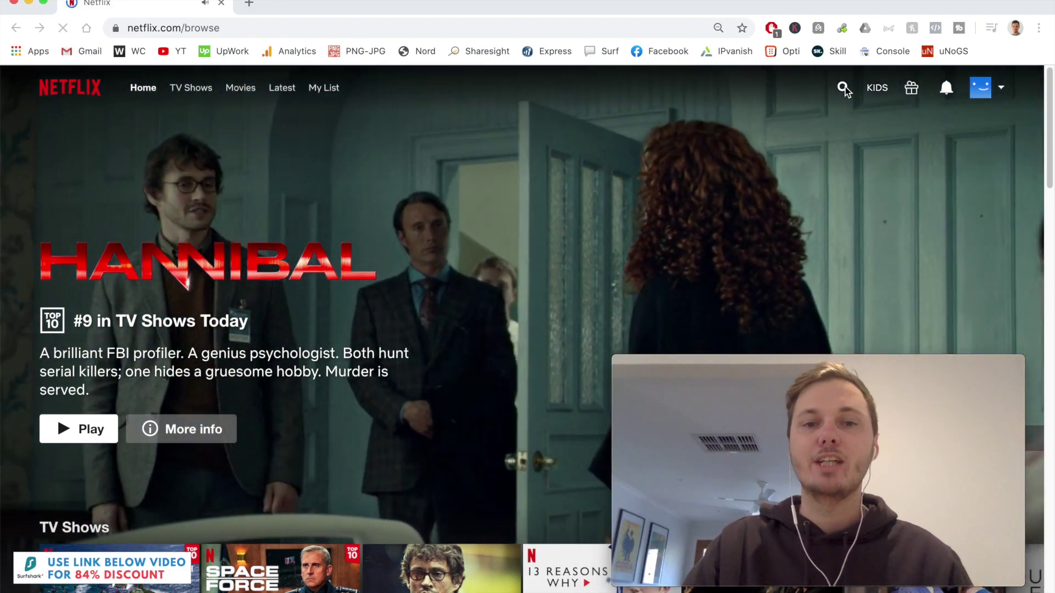
Search Netflix for 'the office' with the trailer muted and browse the results
click(843, 89)
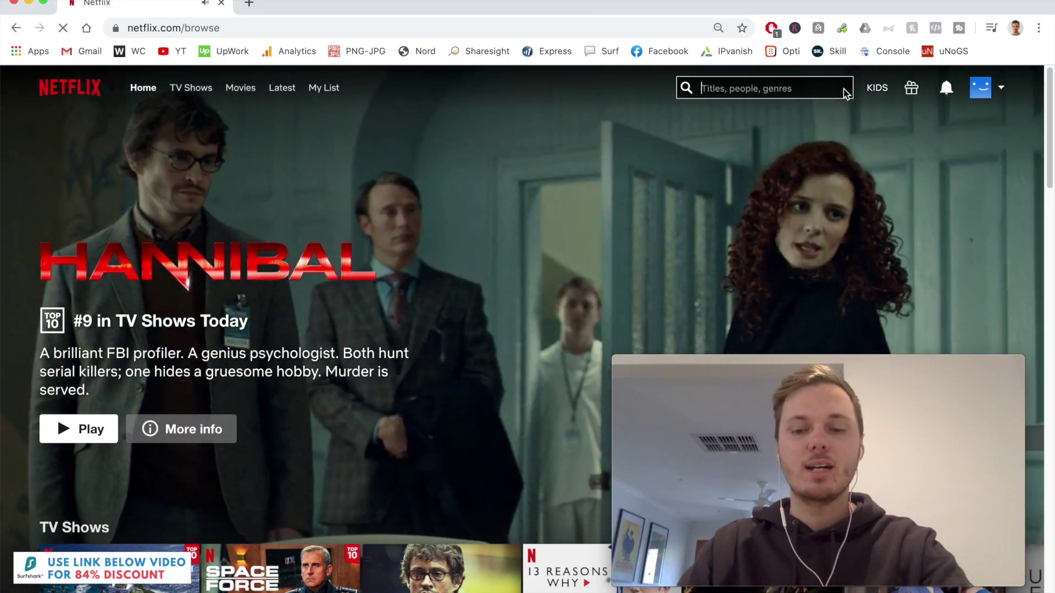
key(F10)
text(th)
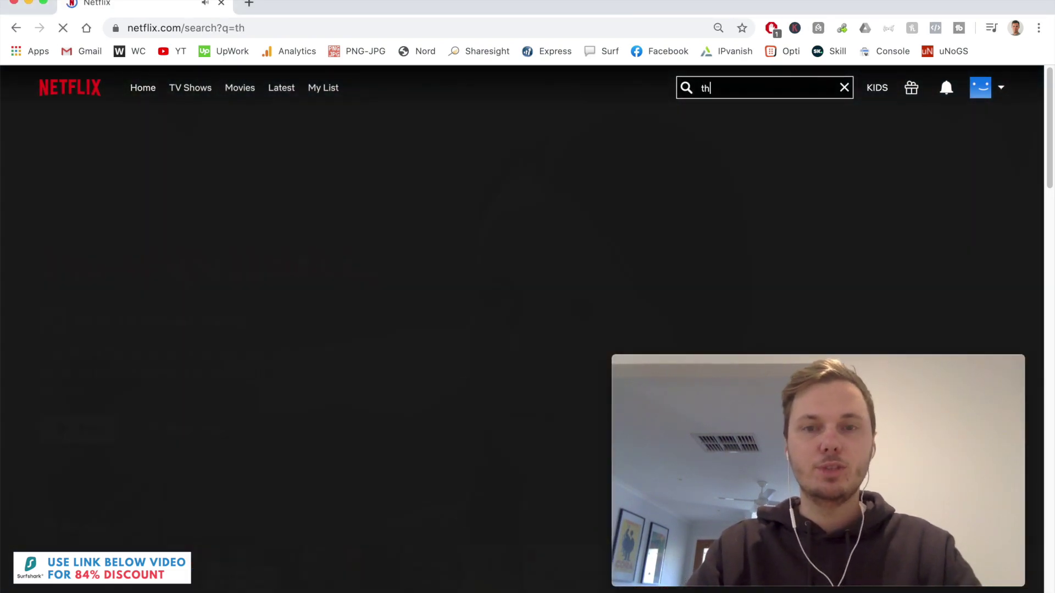
text(e office)
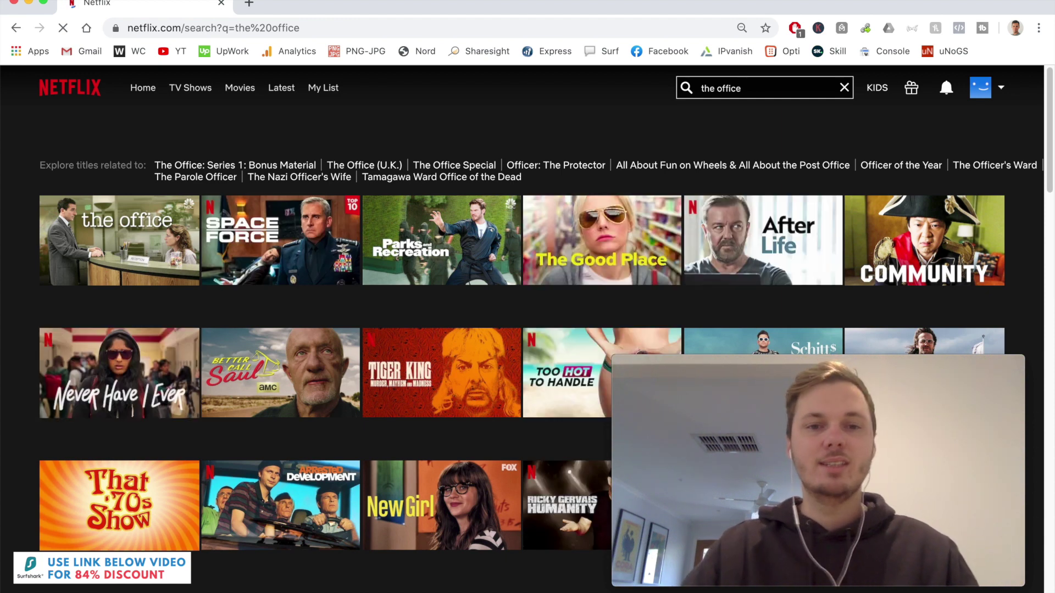
mouse_move(409, 211)
scroll(409, 211, down, 2)
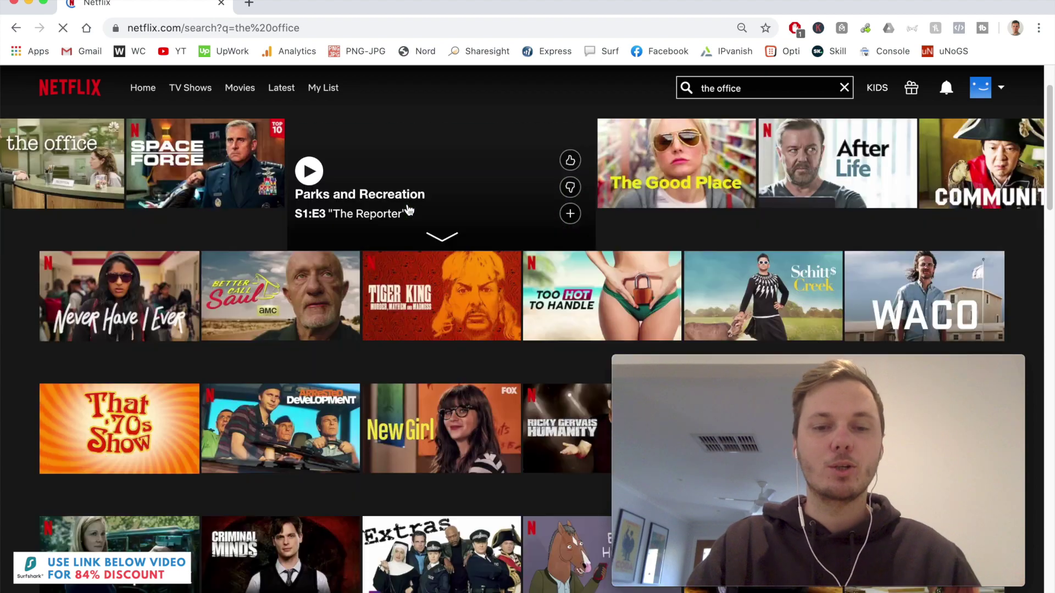
scroll(408, 211, down, 3)
scroll(409, 210, down, 2)
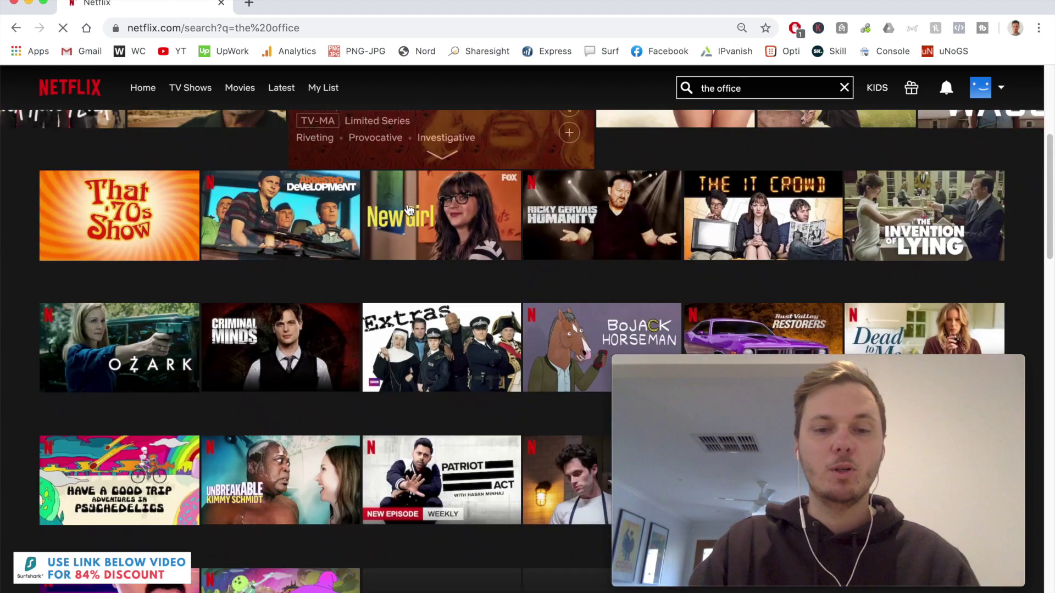
scroll(409, 209, down, 1)
scroll(409, 211, up, 3)
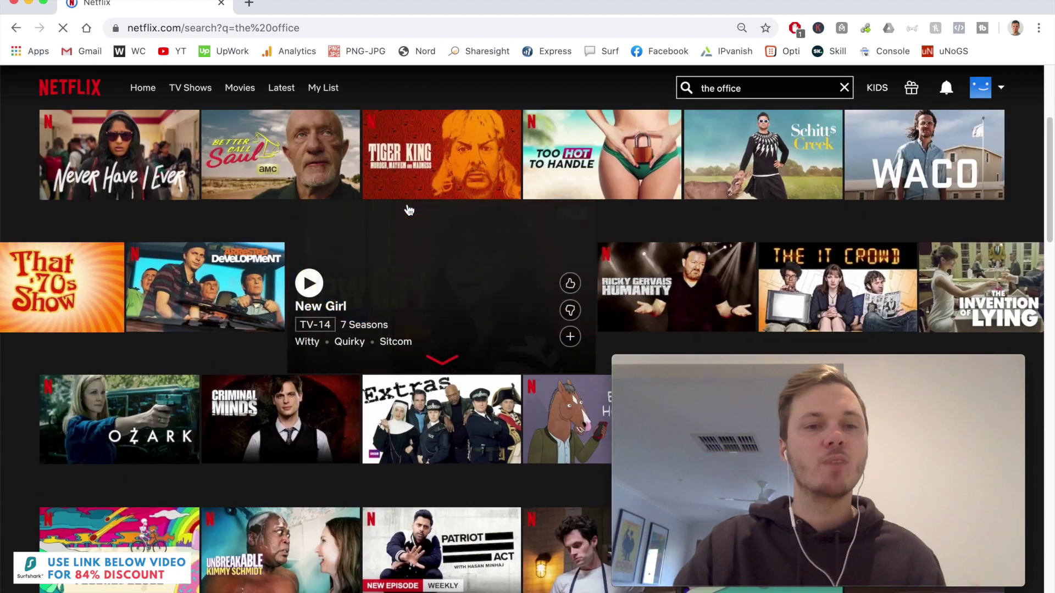
scroll(409, 211, up, 5)
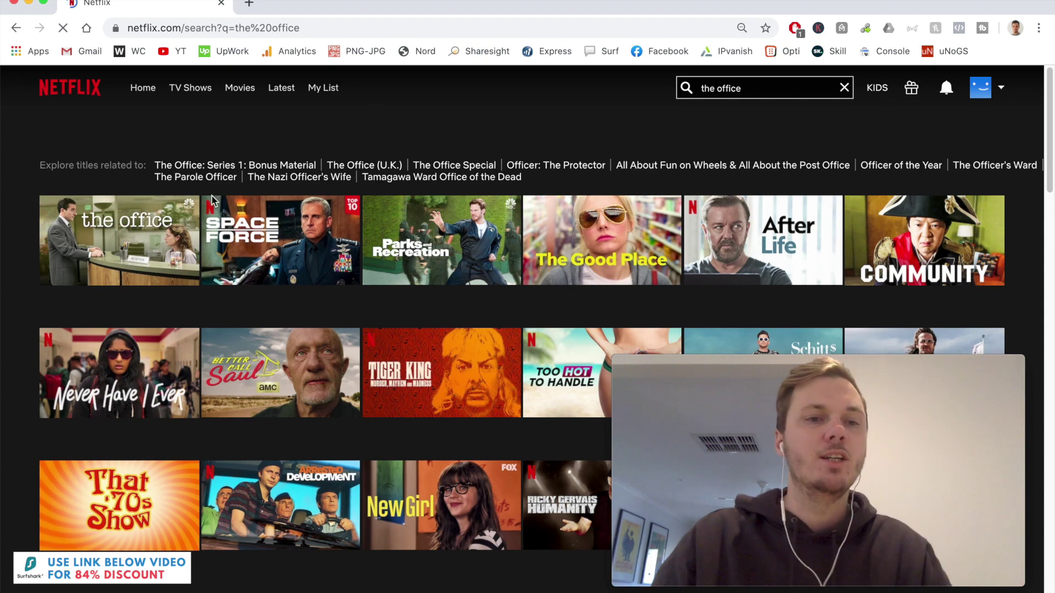
Play The Office (U.S.) S4:E2 'Dunder Mifflin Infinity' from the search results
click(152, 236)
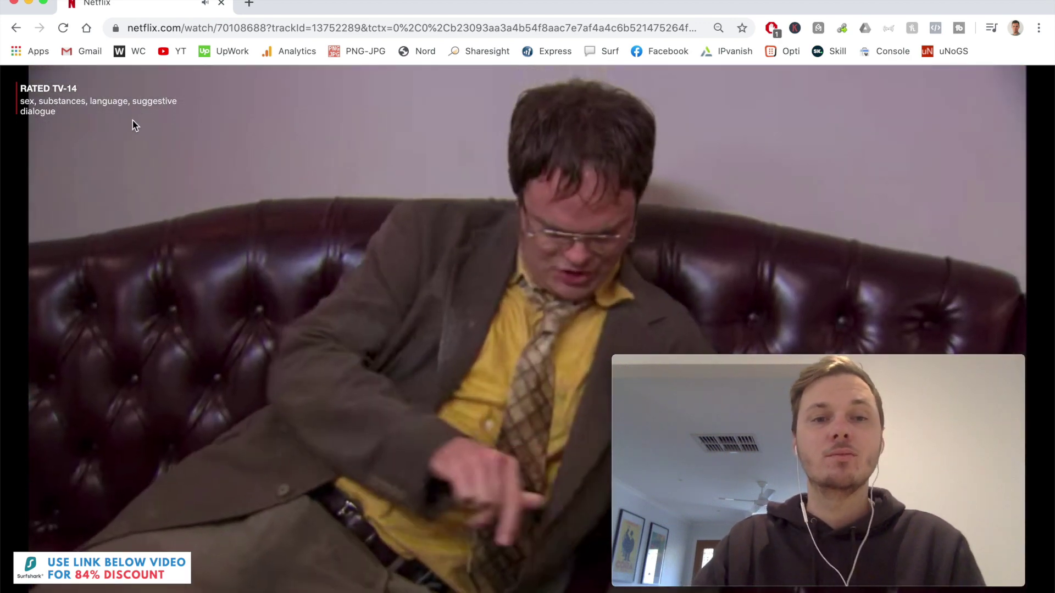
Exit the episode player back to the 'the office' search results
click(37, 135)
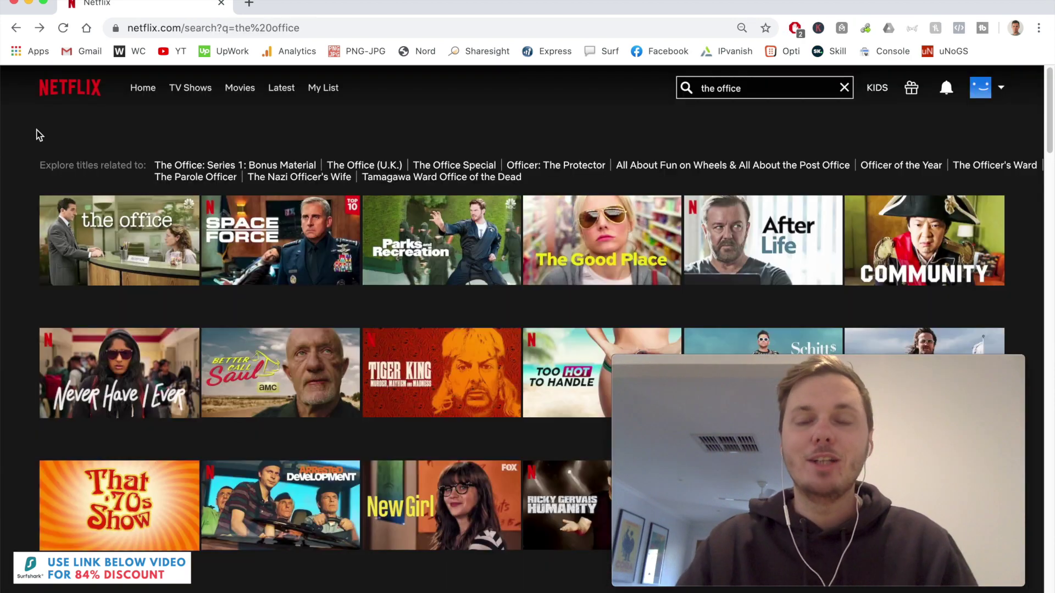